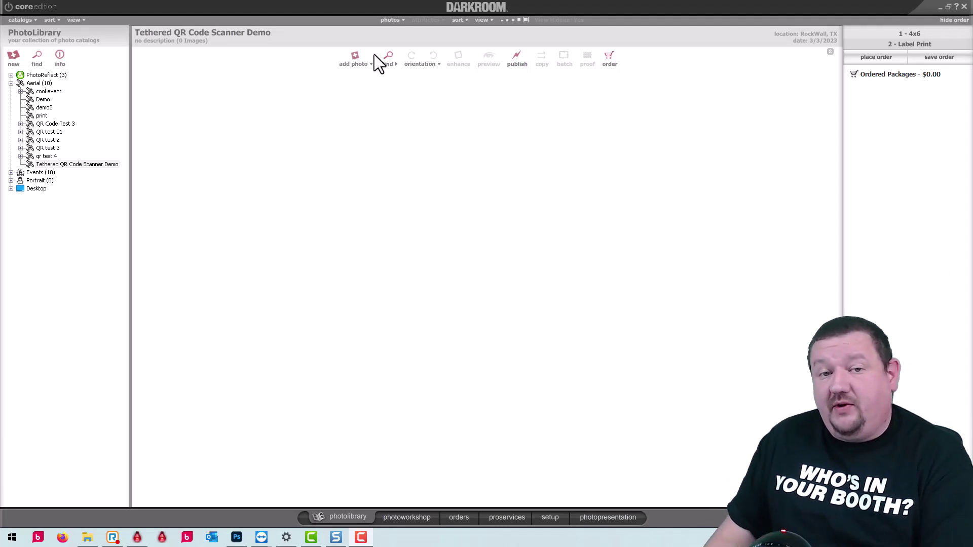
Launch the QR Code Helper in the browser via Quick Import Setup's Make QR Codes.
left_click(353, 65)
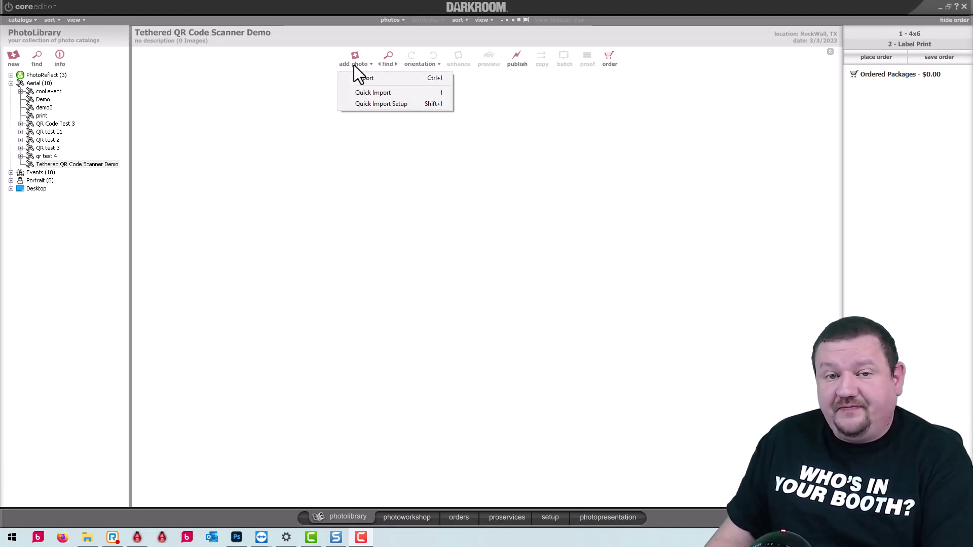
left_click(379, 102)
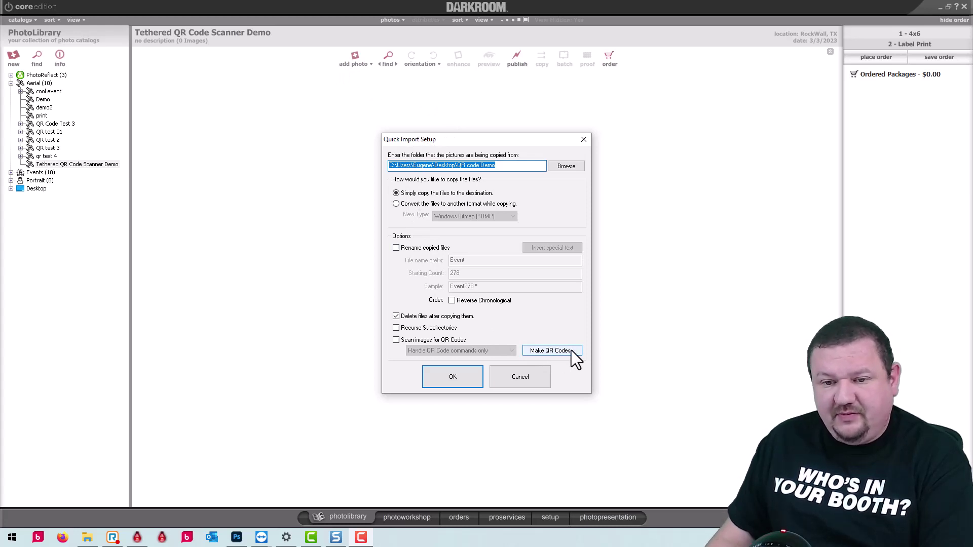
left_click(553, 351)
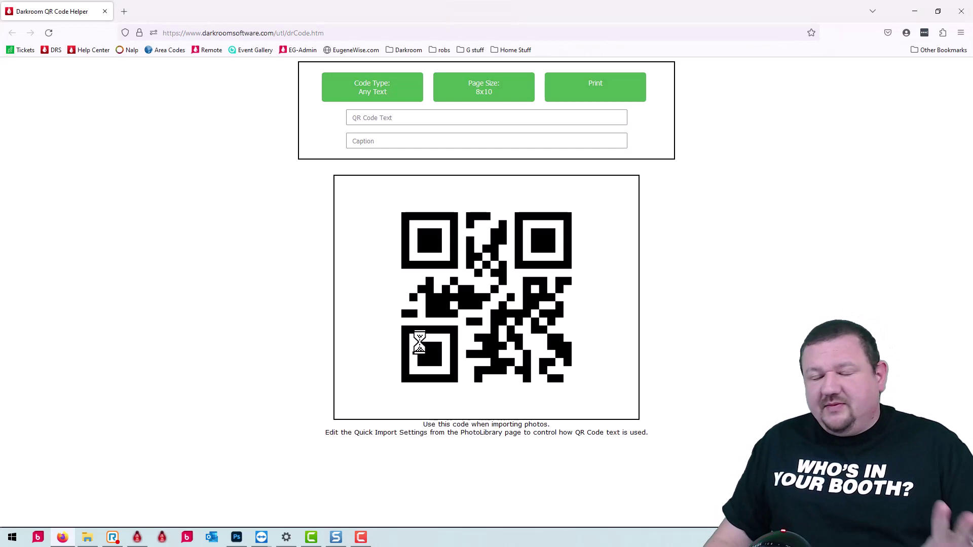
Make a Named Subevent QR code titled with the child's full name and preview it for printing.
left_click(385, 96)
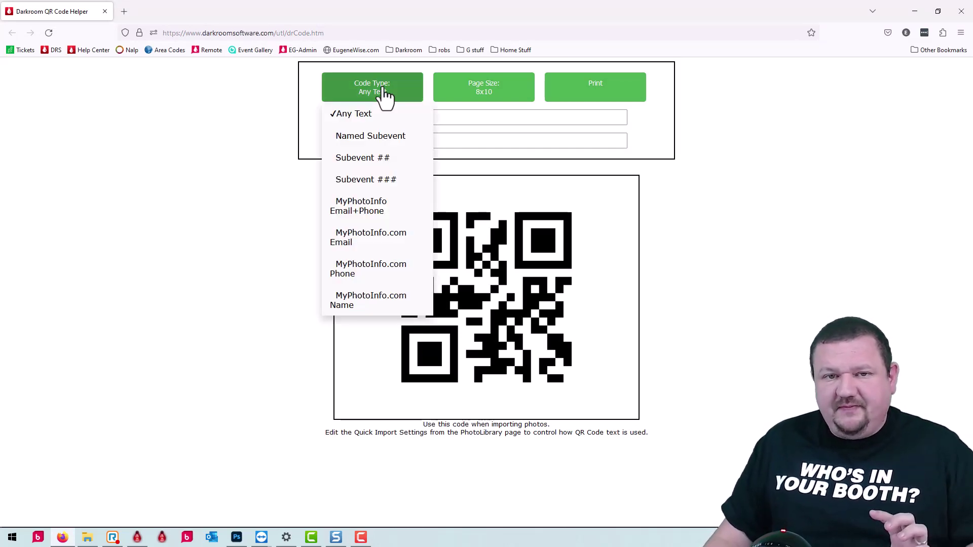
left_click(342, 137)
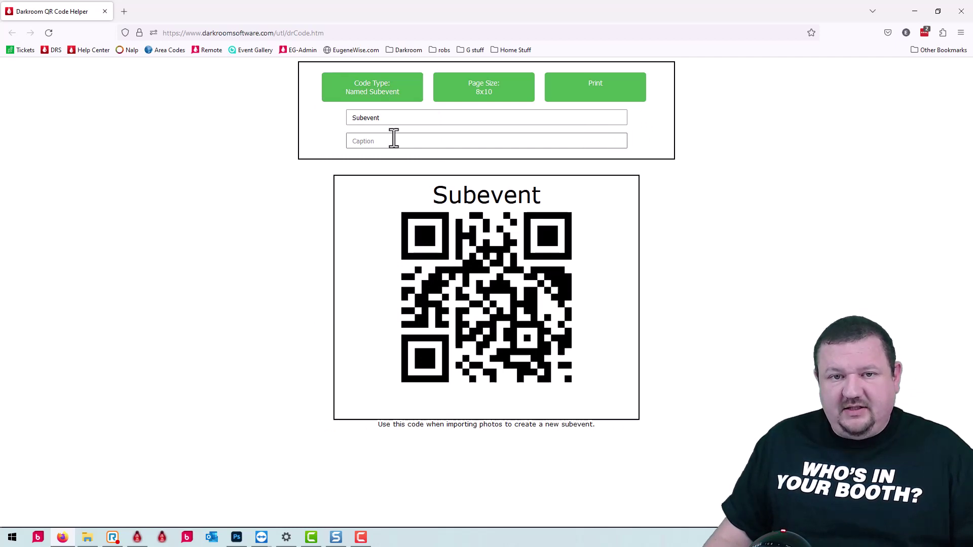
left_click(402, 118)
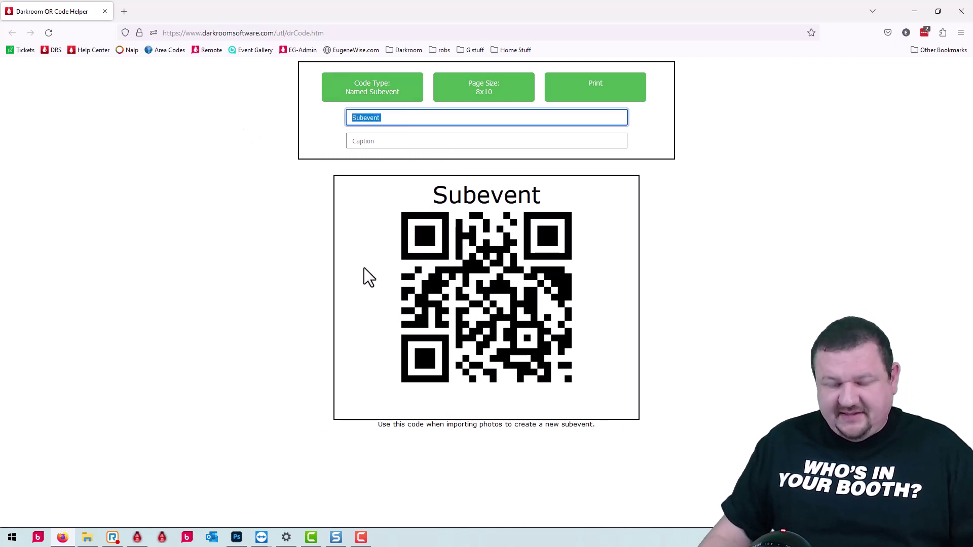
type("eugene")
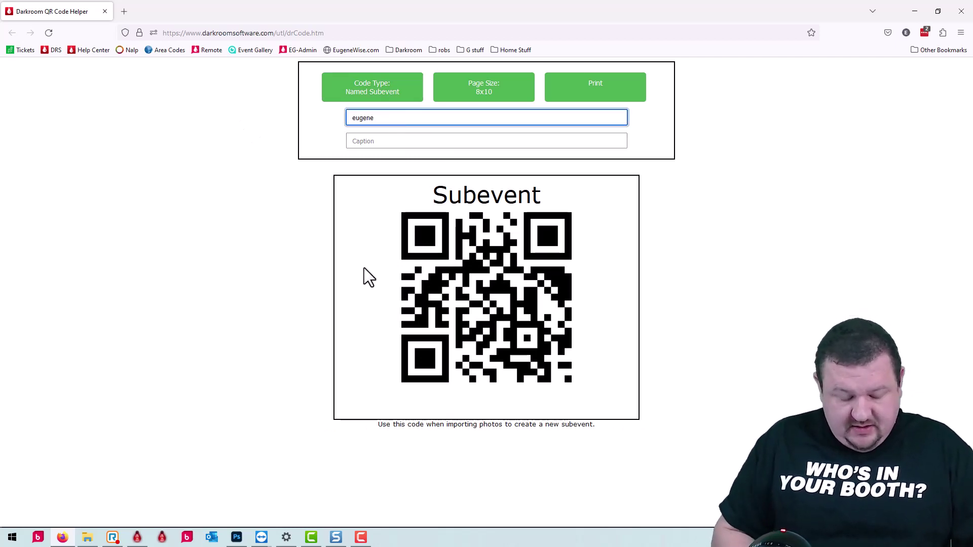
key("BackSpace")
key("BackSpace")
key("BackSpace")
key("BackSpace")
key("BackSpace")
key("BackSpace")
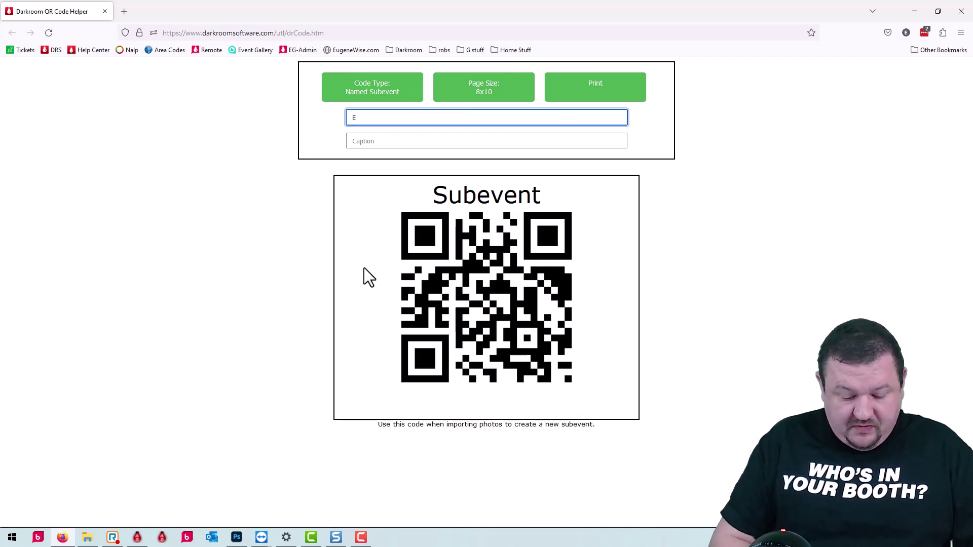
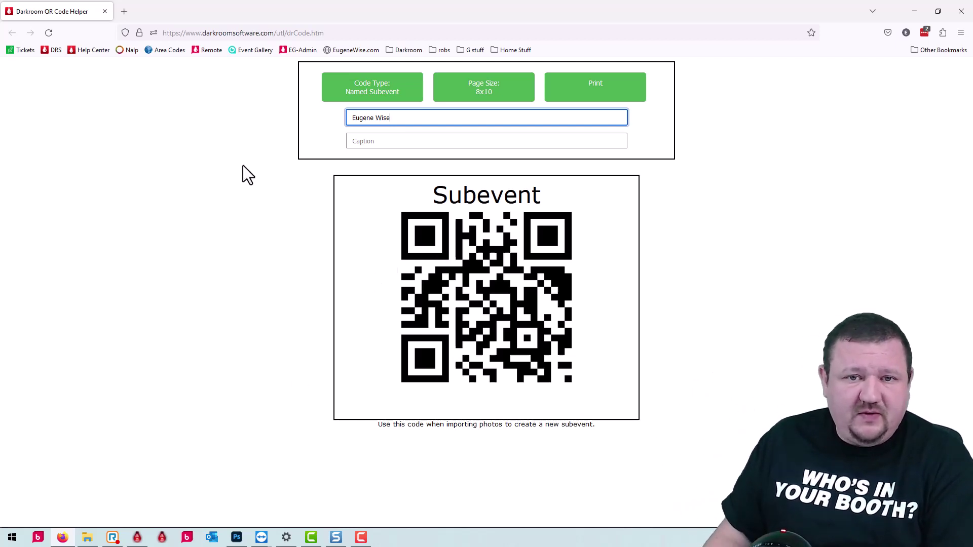
left_click(603, 89)
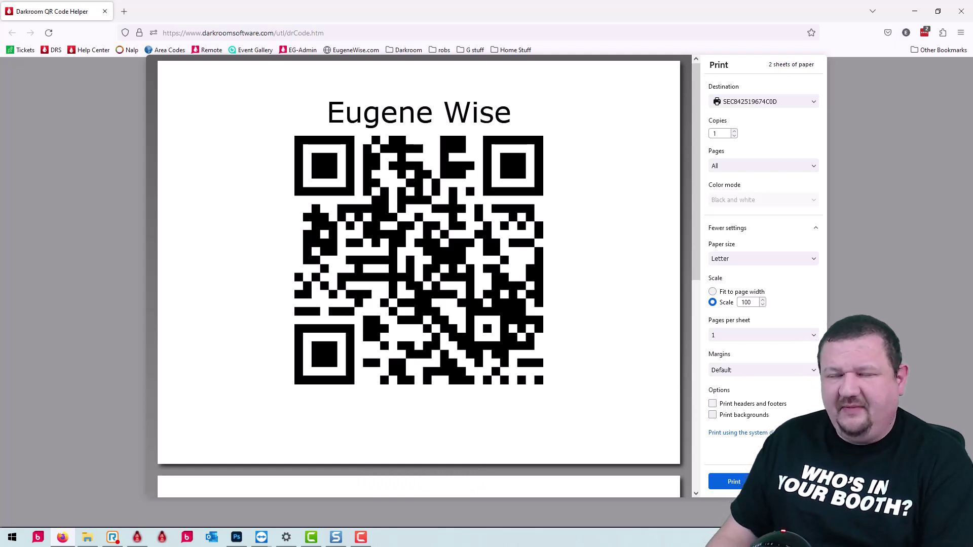
Change the Named Subevent QR page size to 6x8 and preview it for printing.
key("Escape")
left_click(485, 95)
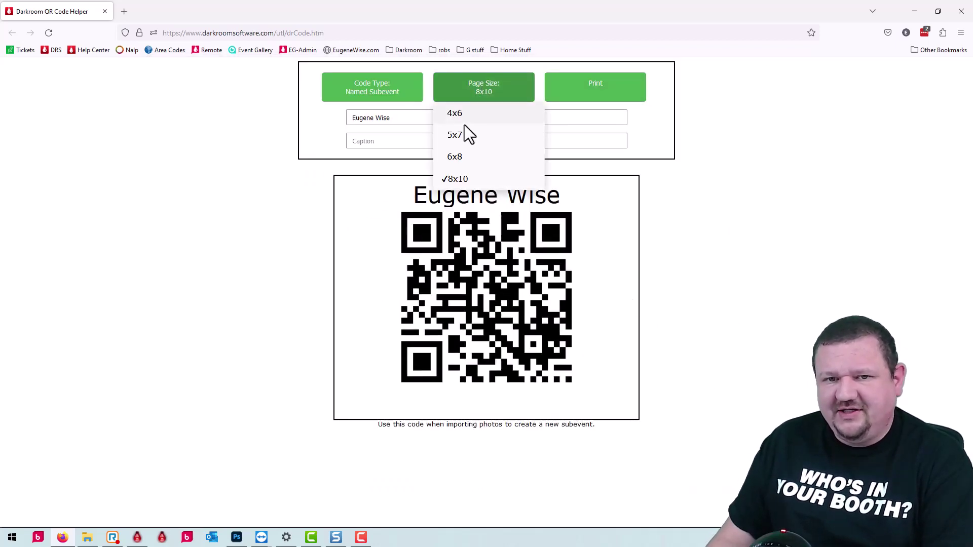
left_click(452, 157)
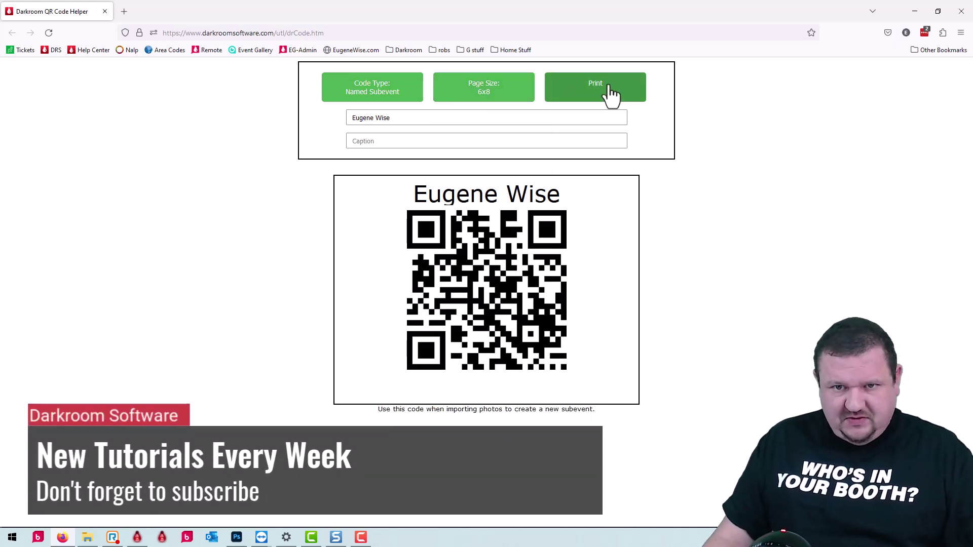
left_click(612, 95)
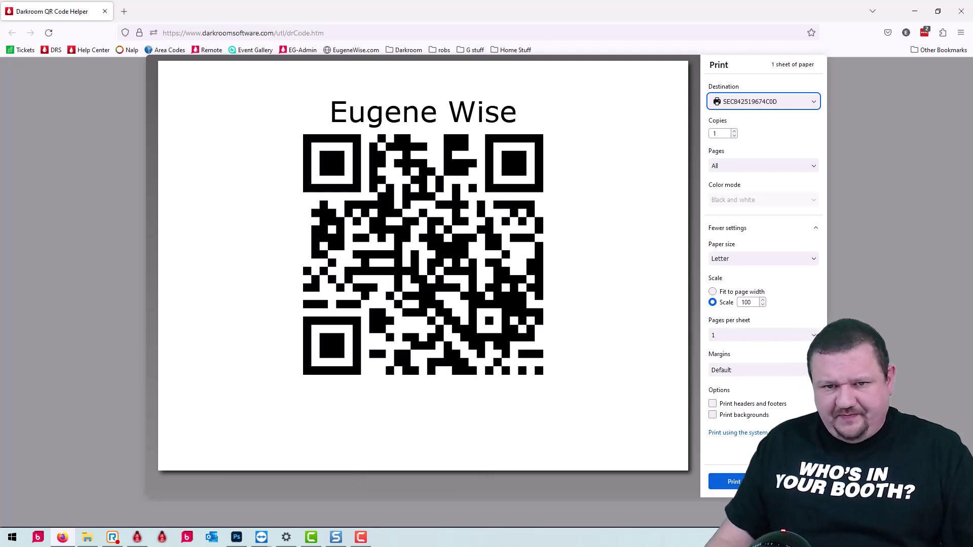
left_click(760, 482)
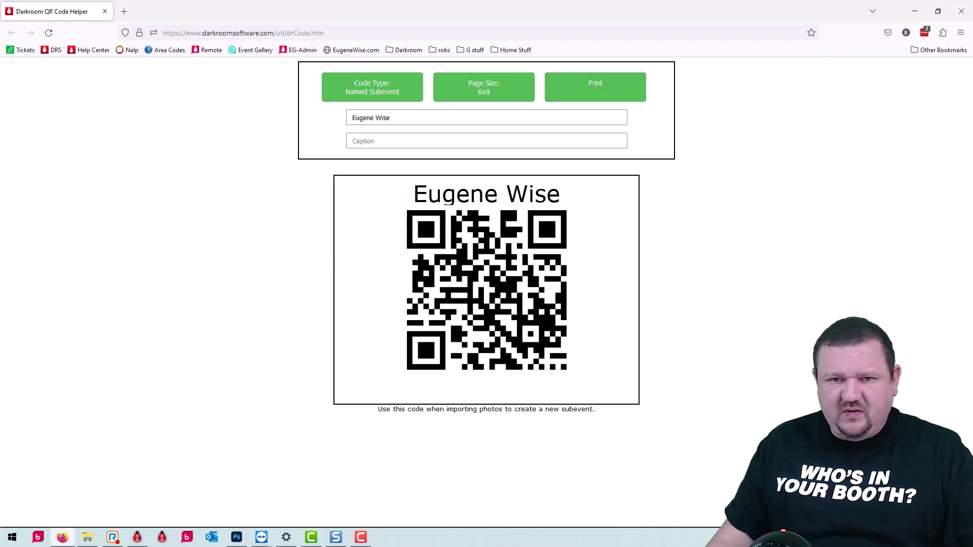
left_click(392, 100)
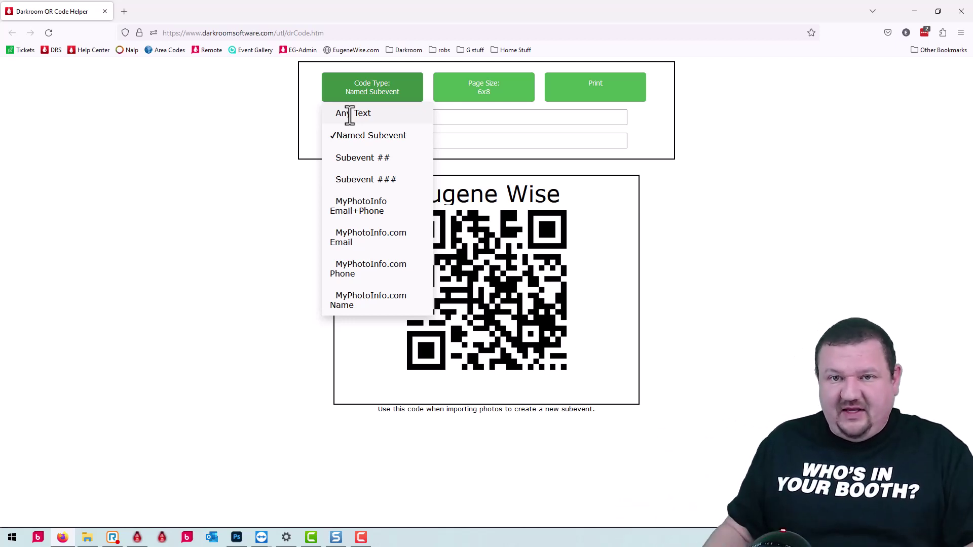
Minimize the browser, close Quick Import Setup, and return to the photo workshop.
left_click(916, 8)
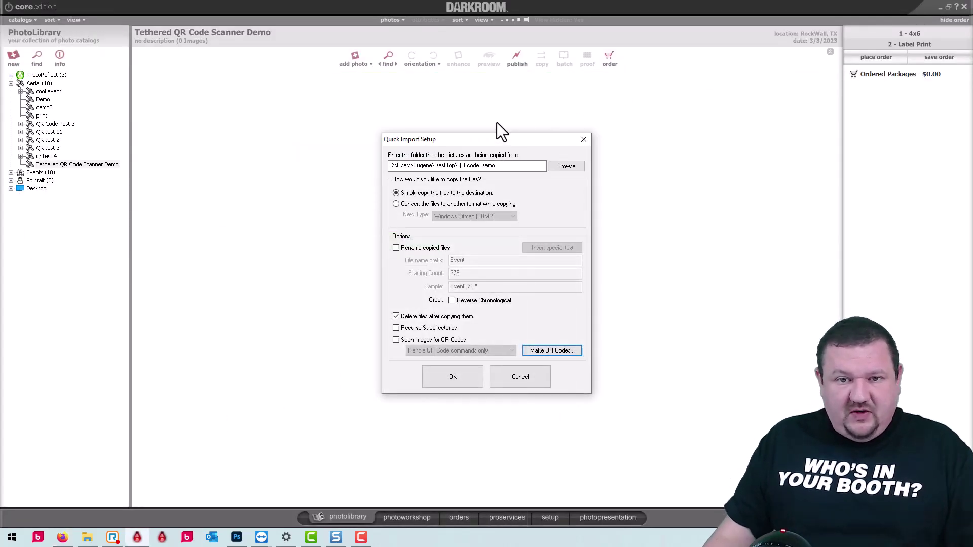
left_click(539, 378)
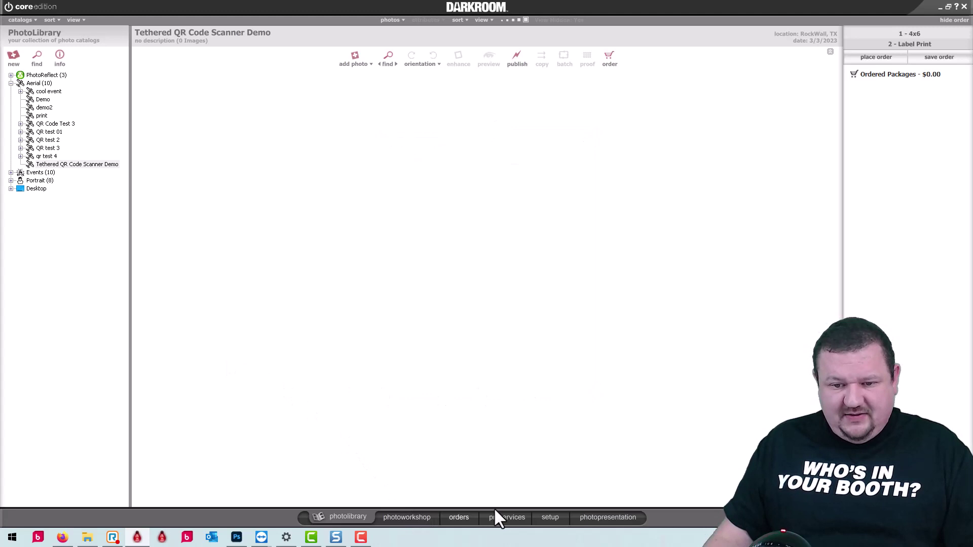
left_click(559, 516)
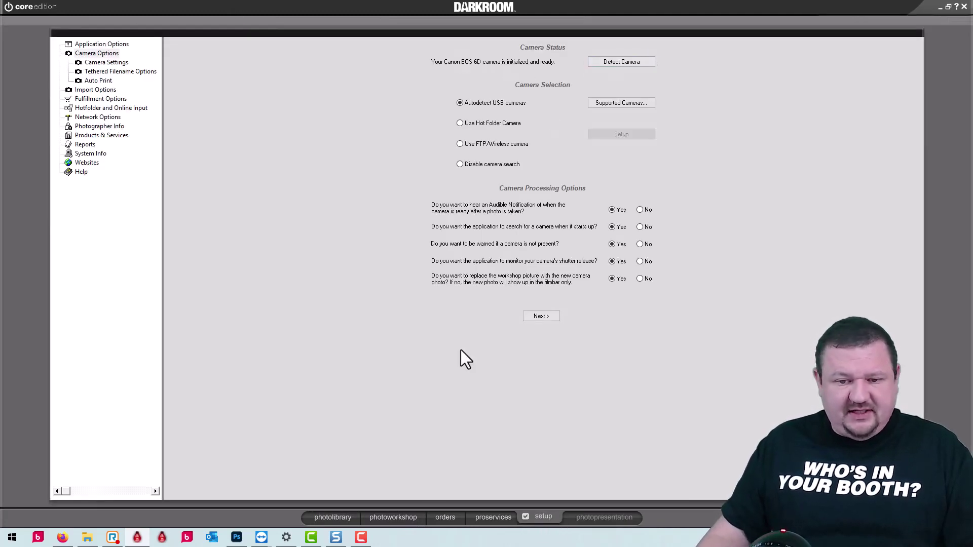
left_click(389, 521)
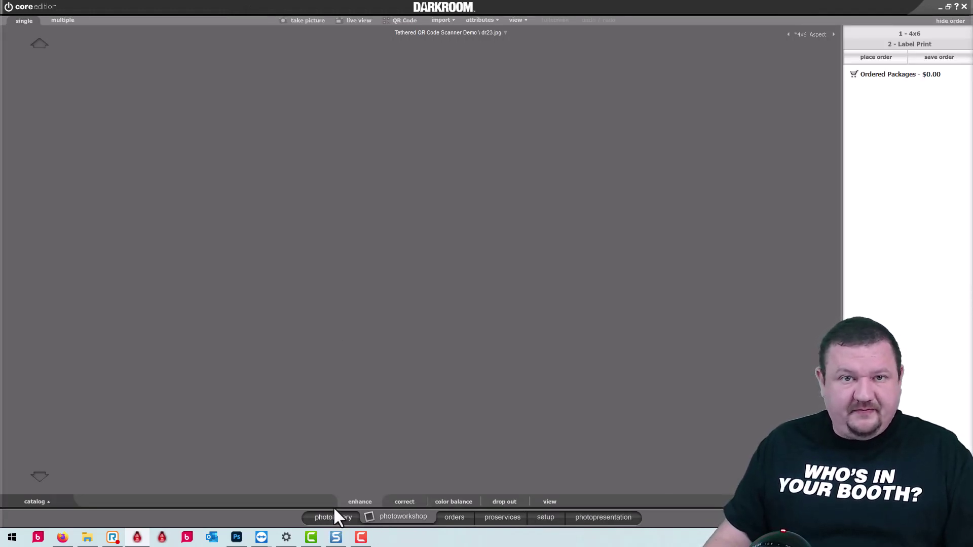
Open the EOS 6D live view with Scan for QR Codes and QR Code Action enabled.
left_click(399, 21)
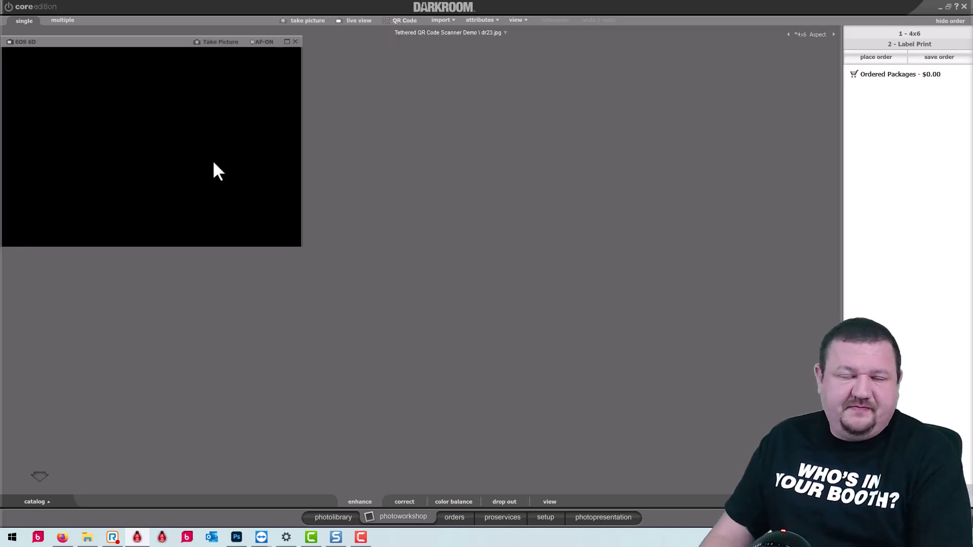
right_click(247, 110)
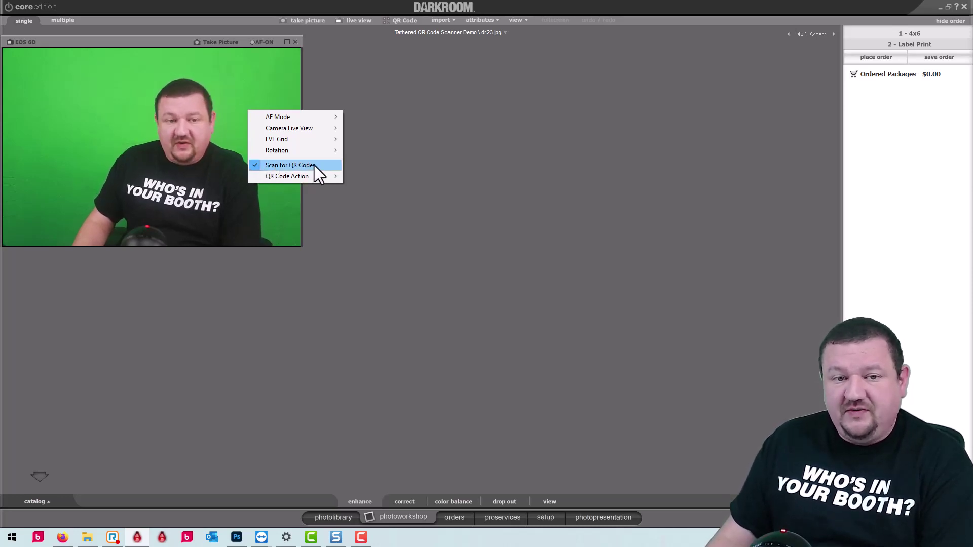
mouse_move(269, 178)
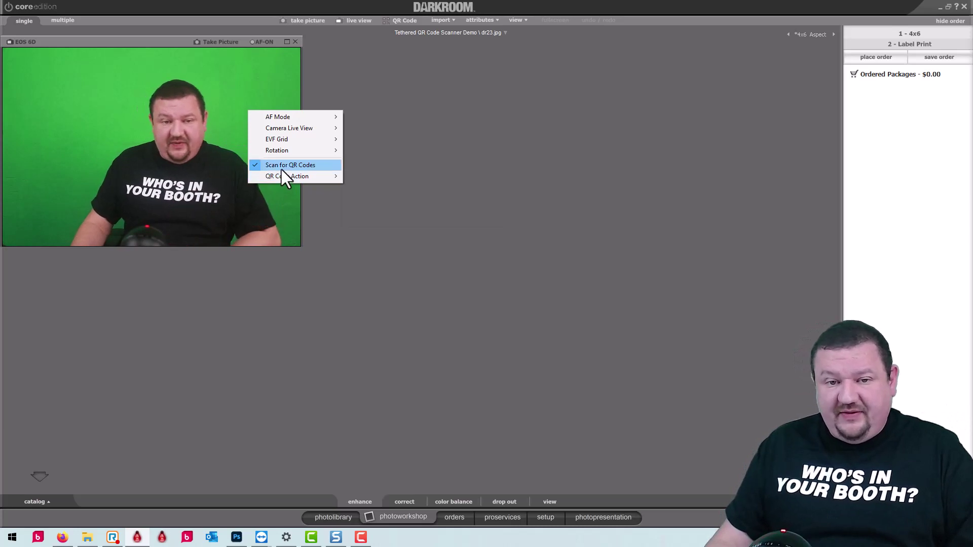
mouse_move(300, 176)
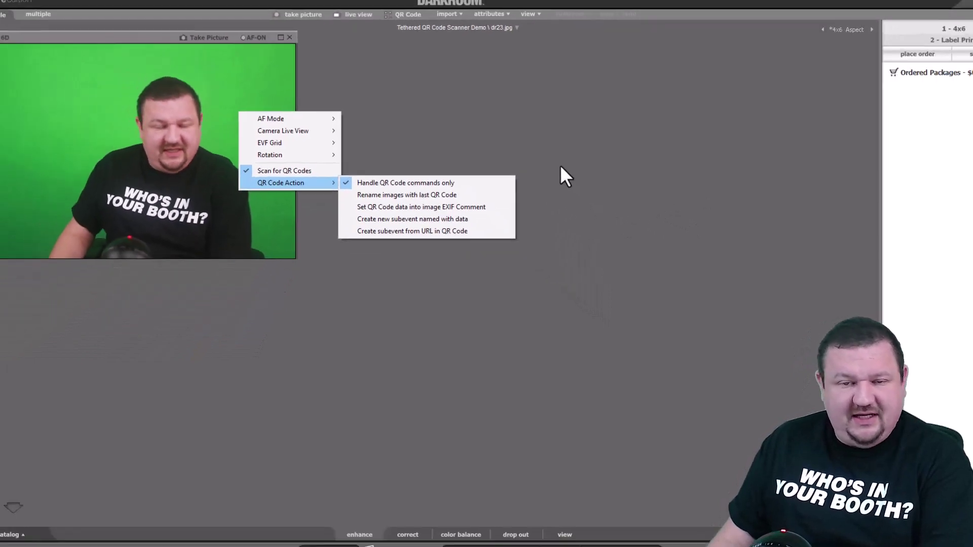
left_click(586, 164)
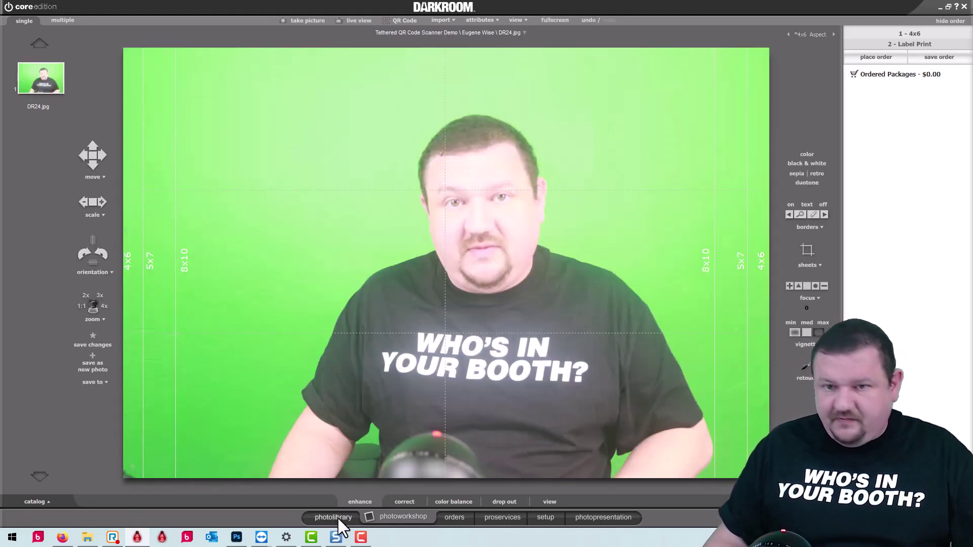
Check the photo library for the new child subevent holding dr24.jpg.
left_click(338, 519)
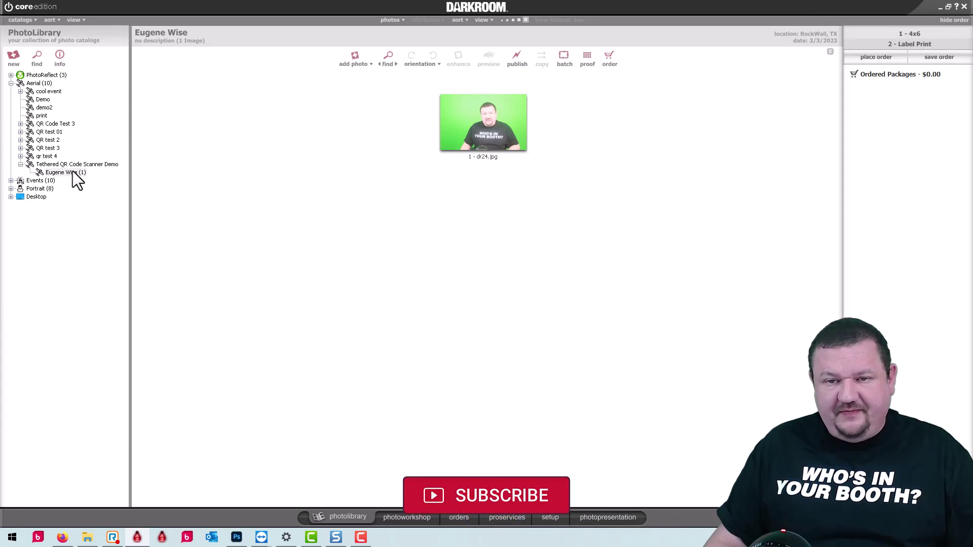
Reopen the QR Code live view from the photo workshop to scan more children's codes.
left_click(418, 518)
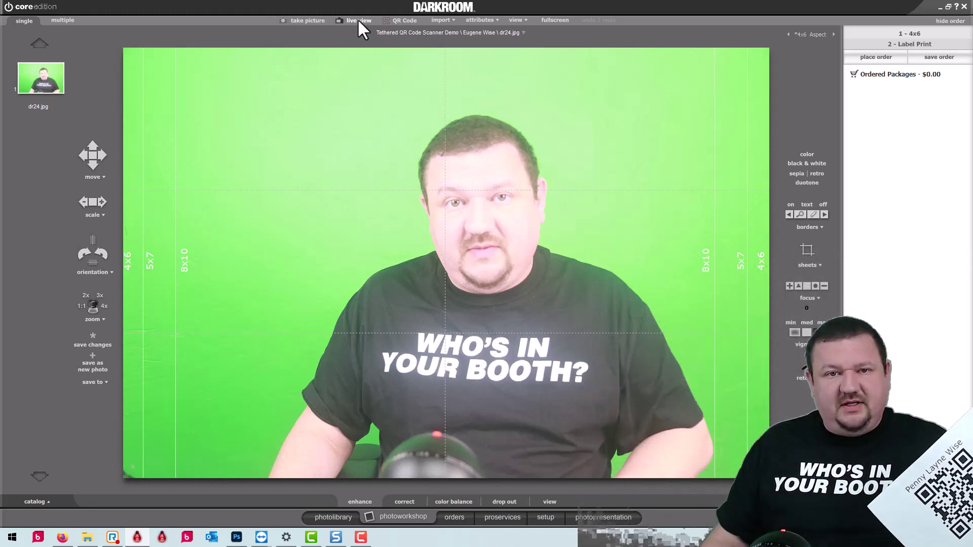
left_click(404, 21)
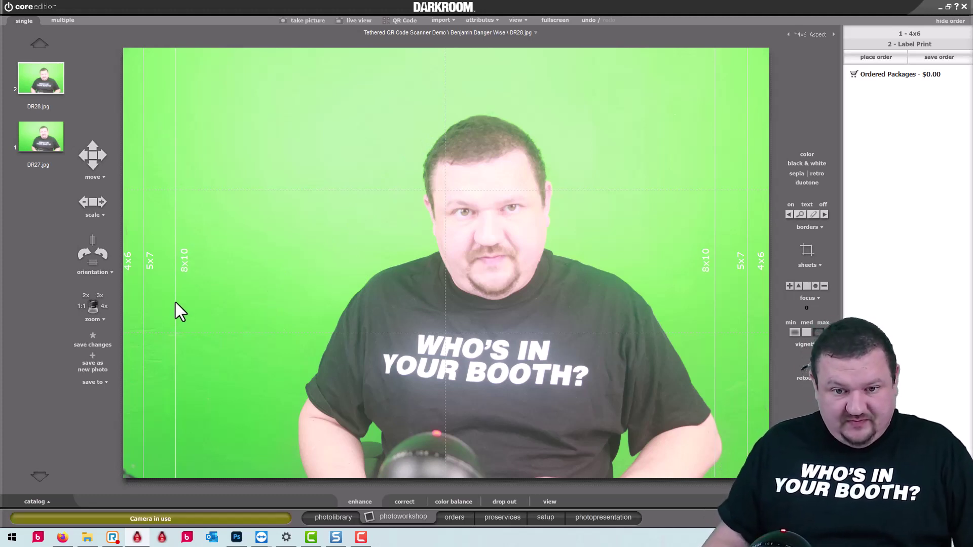
Browse each child subevent's photos (3, 1 and 2 images) in the photo library.
left_click(329, 522)
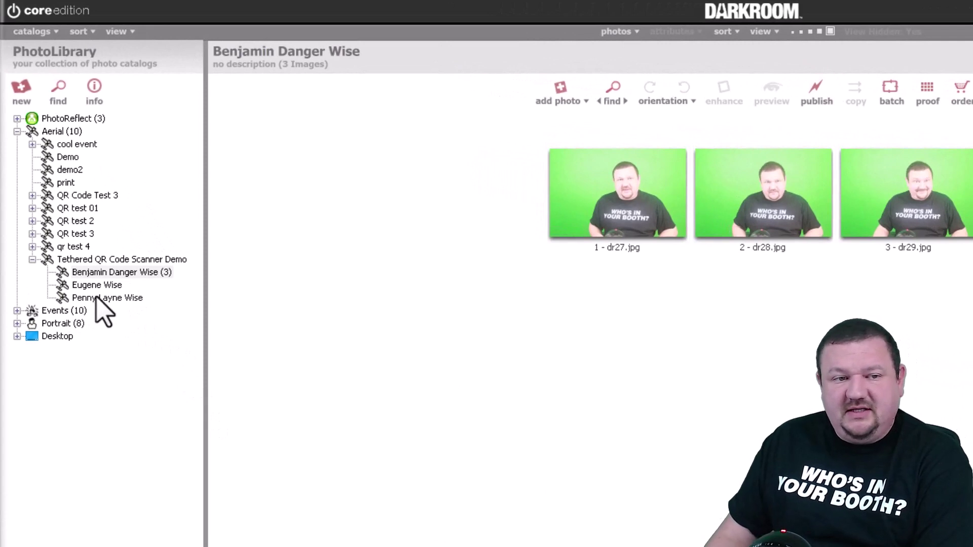
left_click(96, 298)
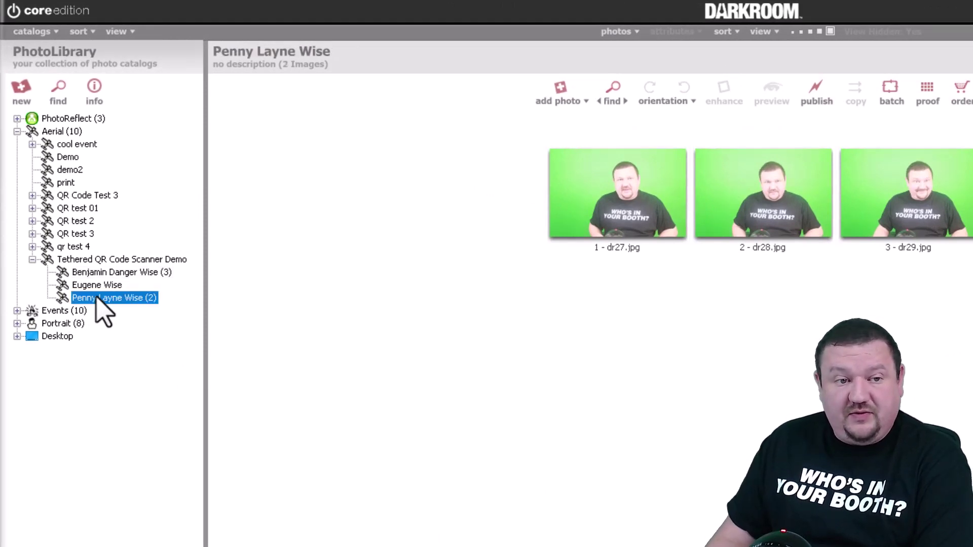
left_click(94, 286)
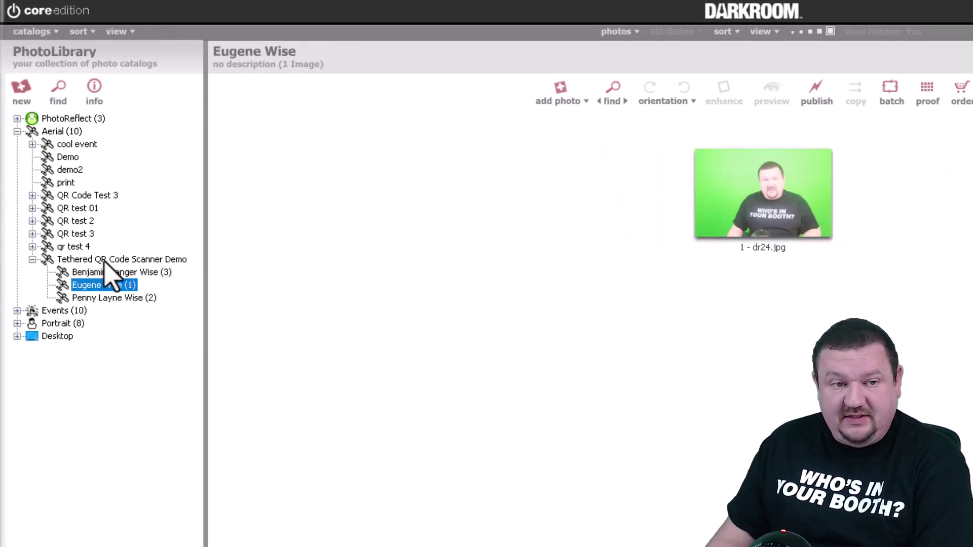
left_click(104, 260)
left_click(87, 273)
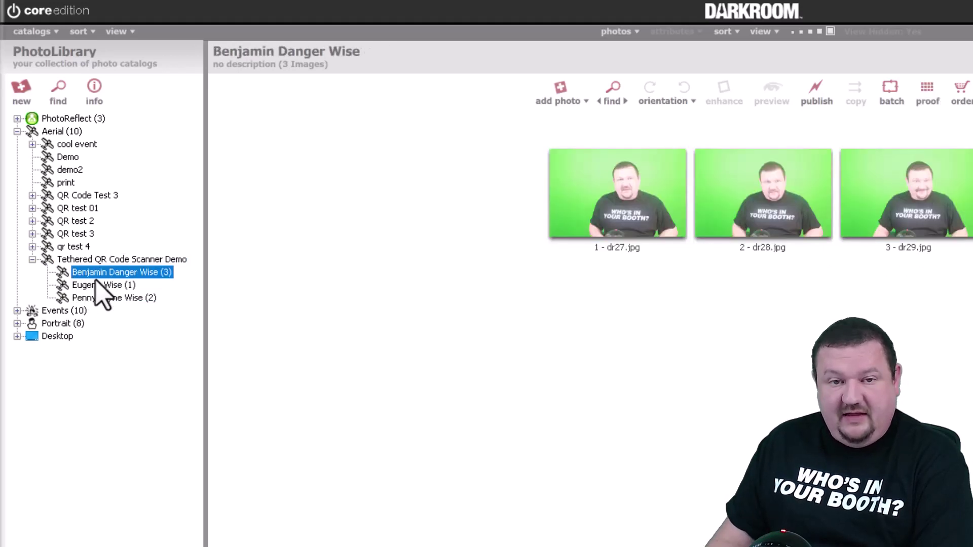
left_click(104, 286)
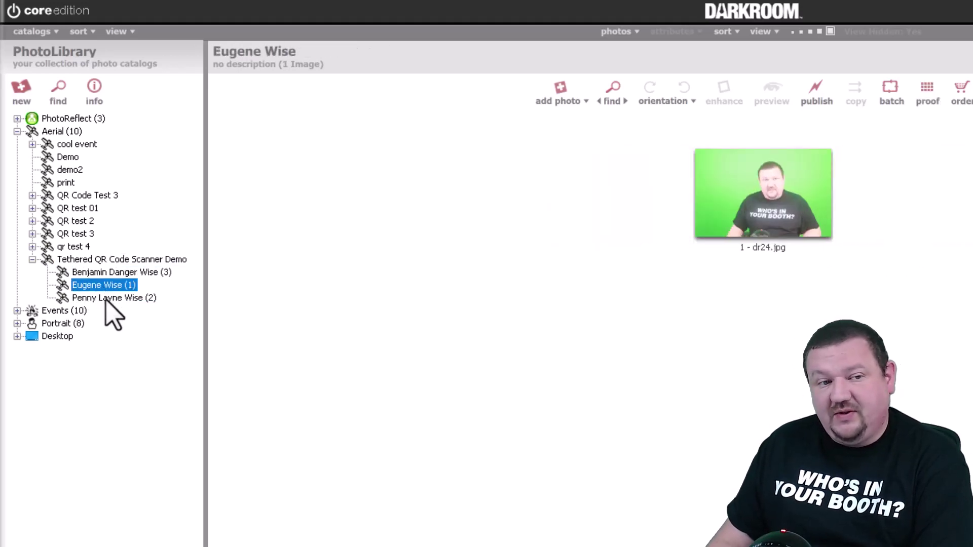
left_click(108, 299)
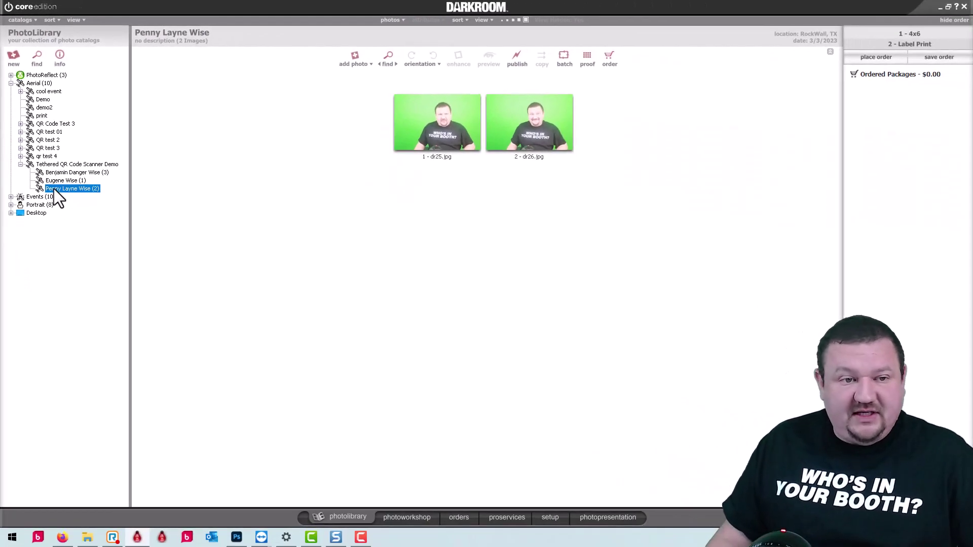
left_click(54, 183)
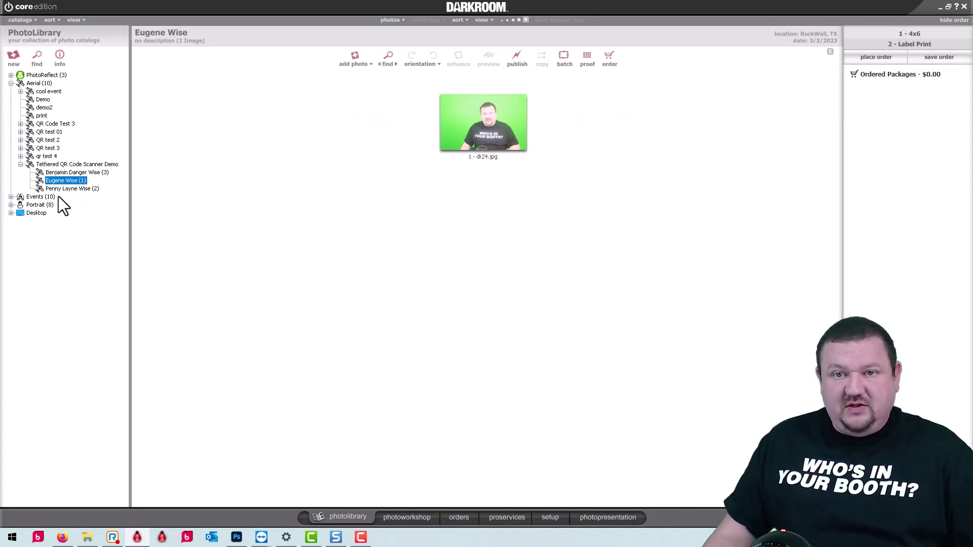